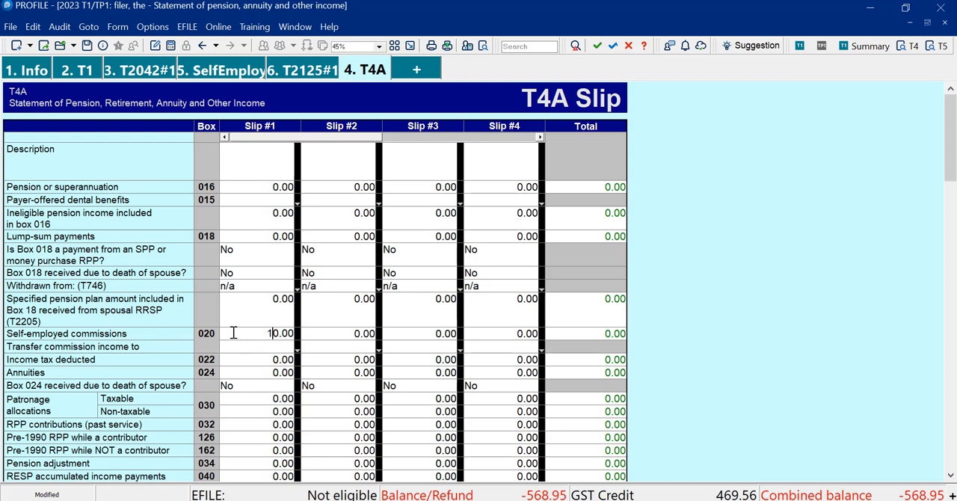
Enter self-employed commissions of 10,001 in box 020 of T4A slip #1, with the income transferred to T2125 #2
type("0001")
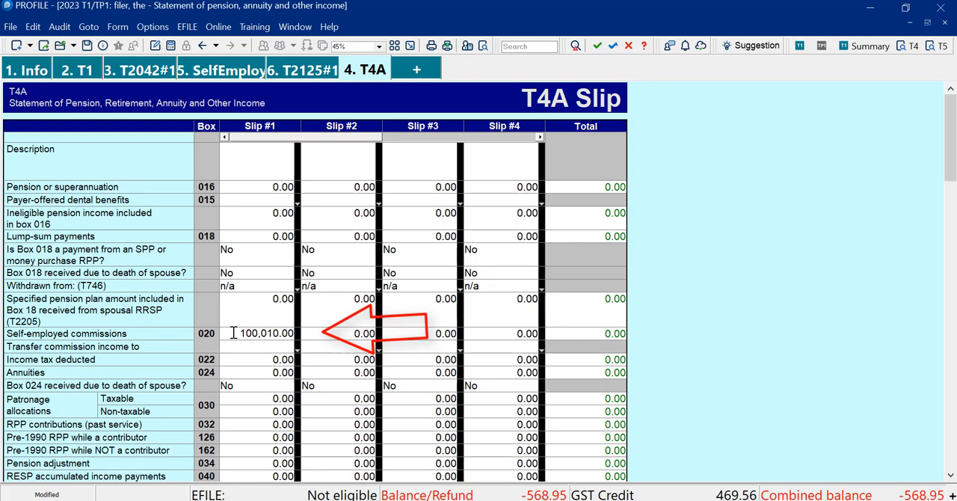
key("Delete")
key("Return")
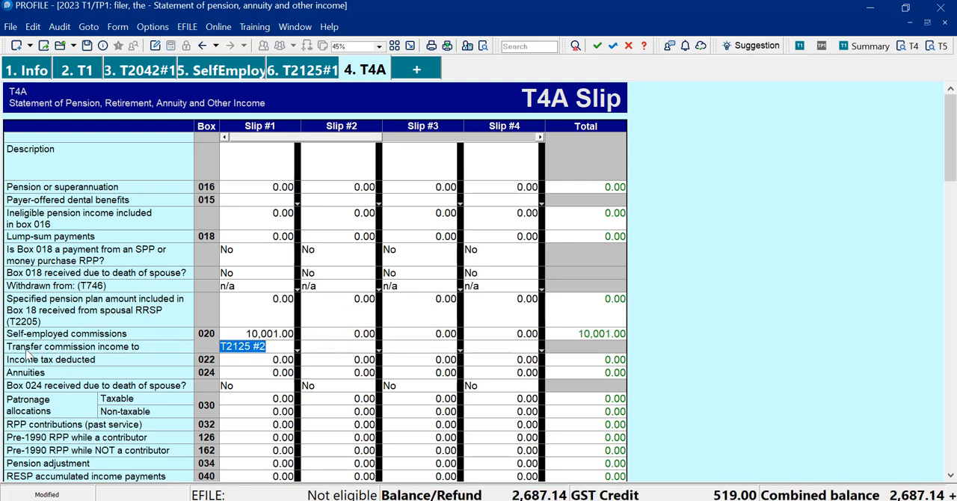
left_click(269, 346)
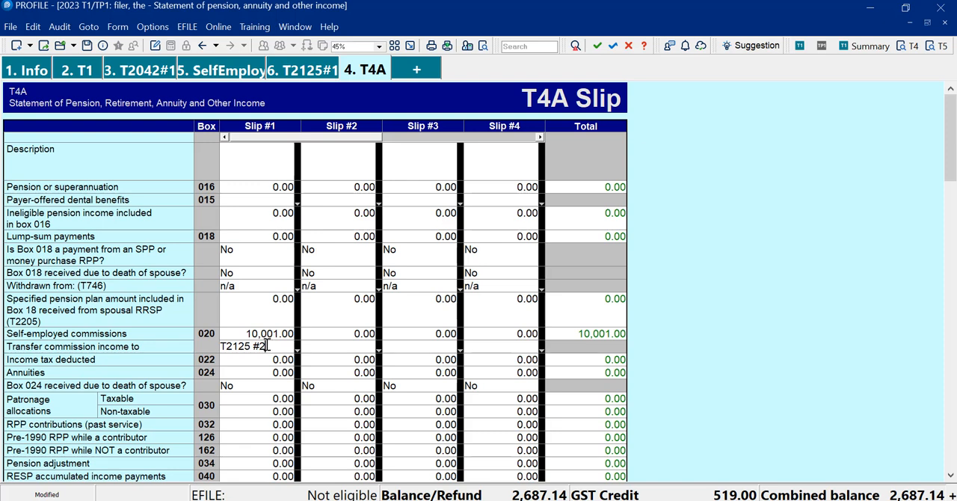
Check the Part 3A business income on T2125 #1 and the self-employment income lines on the T1 jacket
left_click(305, 73)
left_click(558, 224)
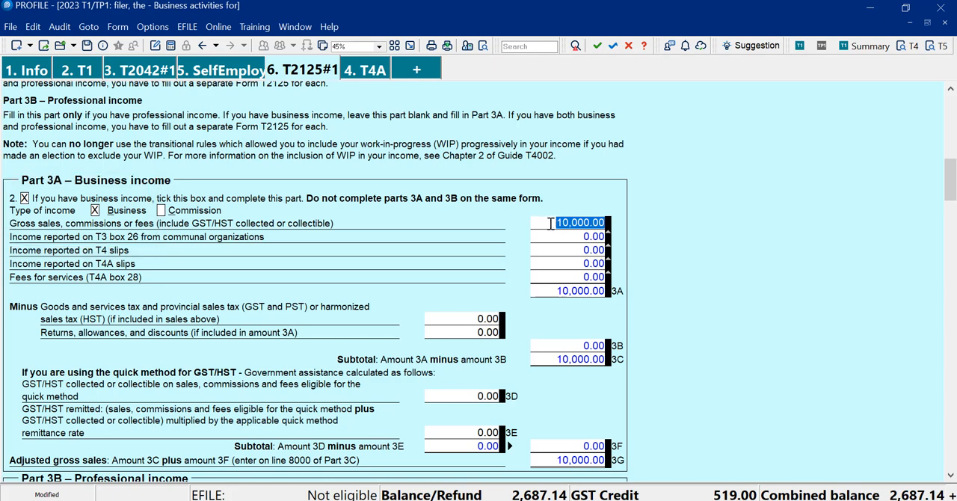
key("Escape")
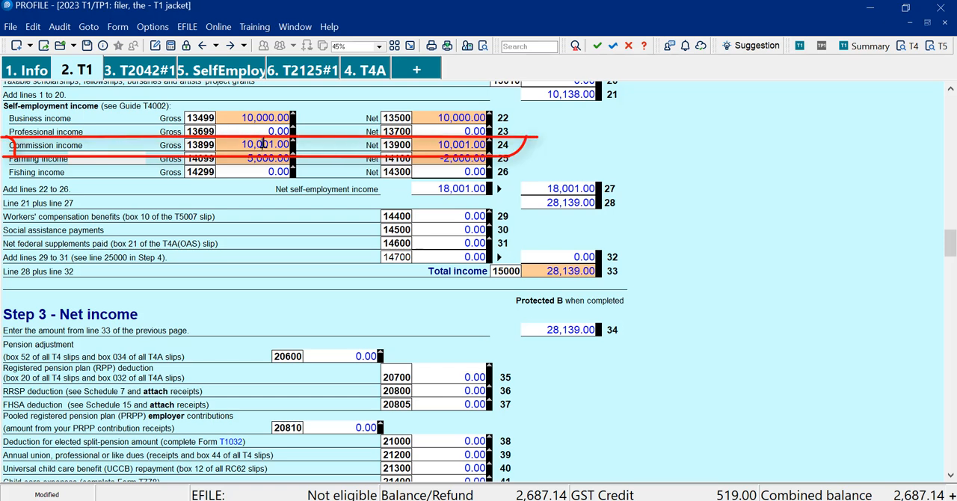
mouse_move(263, 145)
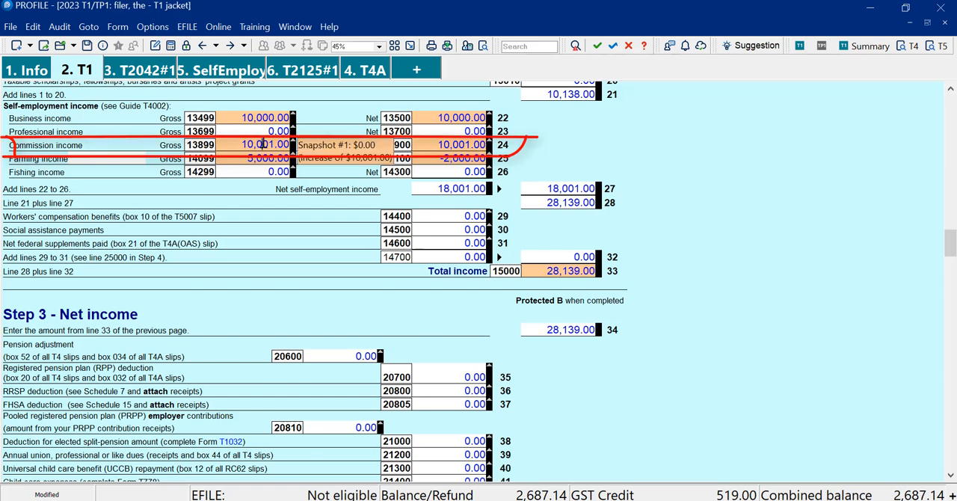
left_click(258, 116)
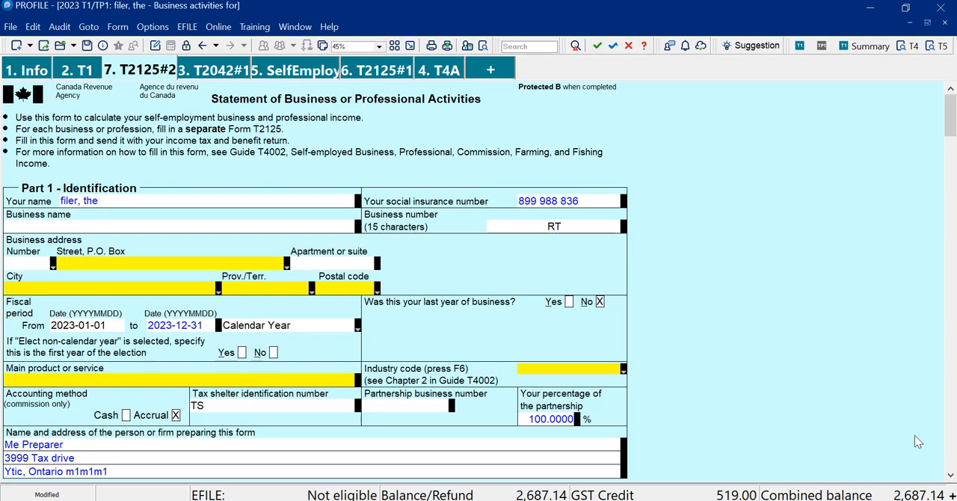
Review the T2125 #2 form down to the income type and T4A slip income in Part 3A
left_click(950, 475)
left_click(950, 477)
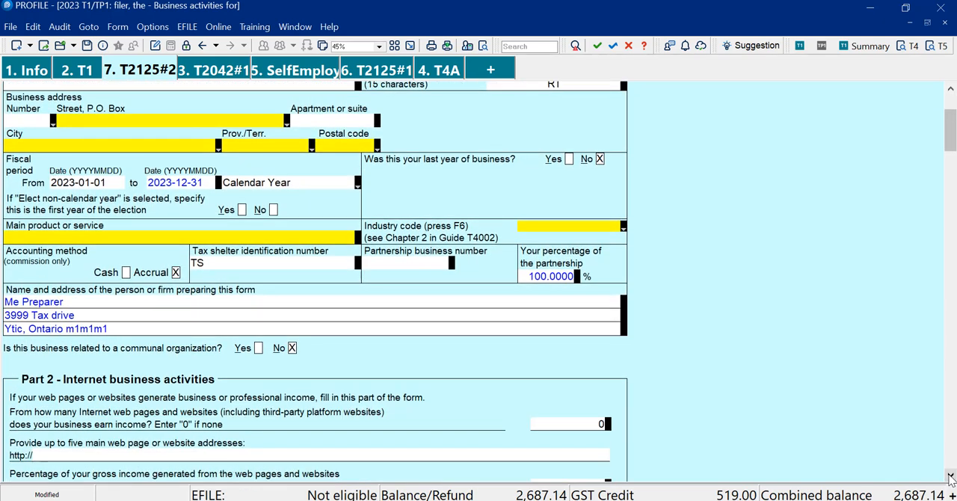
left_click(950, 477)
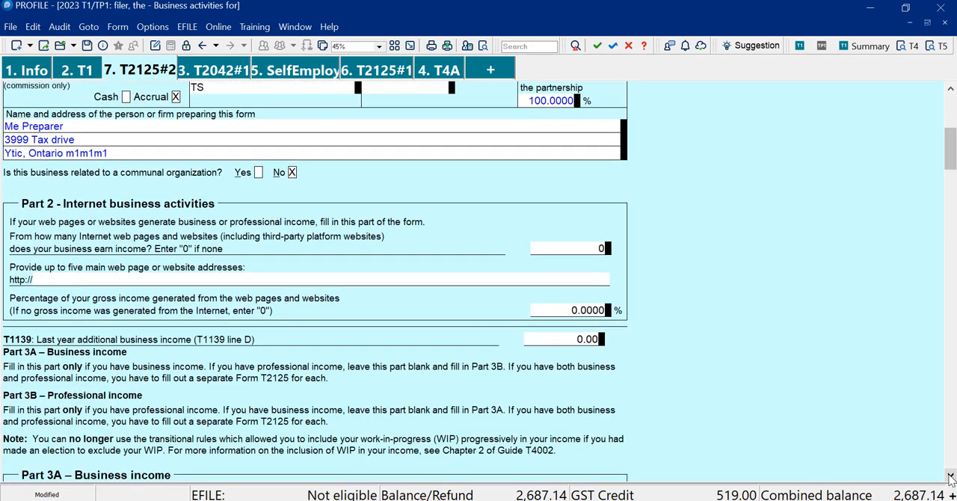
left_click(950, 476)
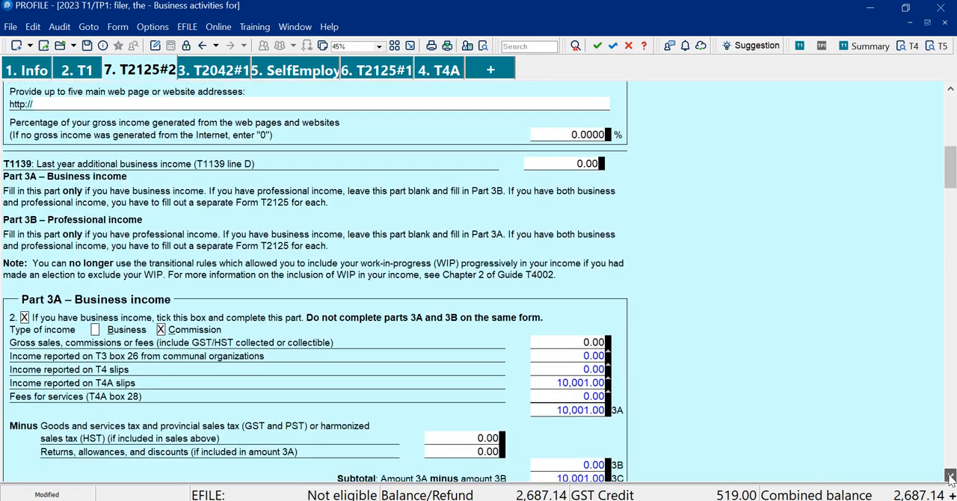
left_click(951, 476)
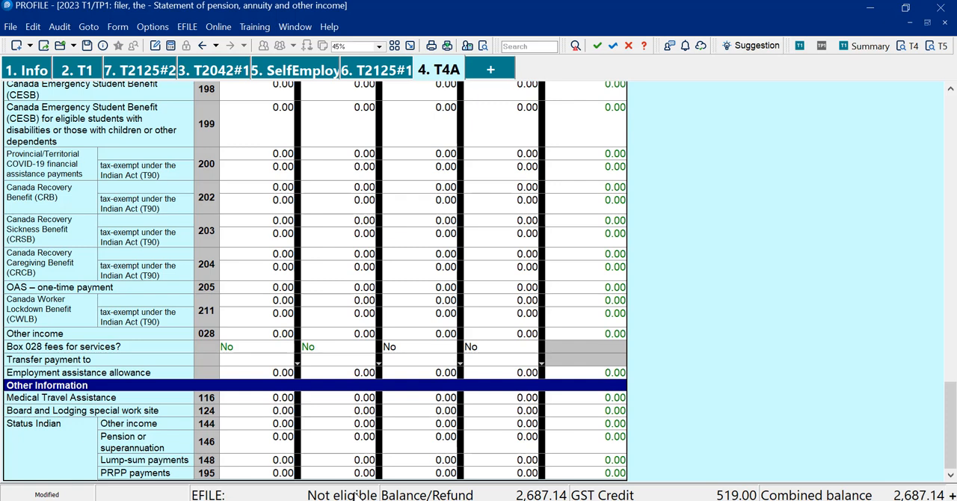
Enter 20,009 as other income in box 028 of T4A slip #1
left_click(232, 337)
type("20009")
key("Return")
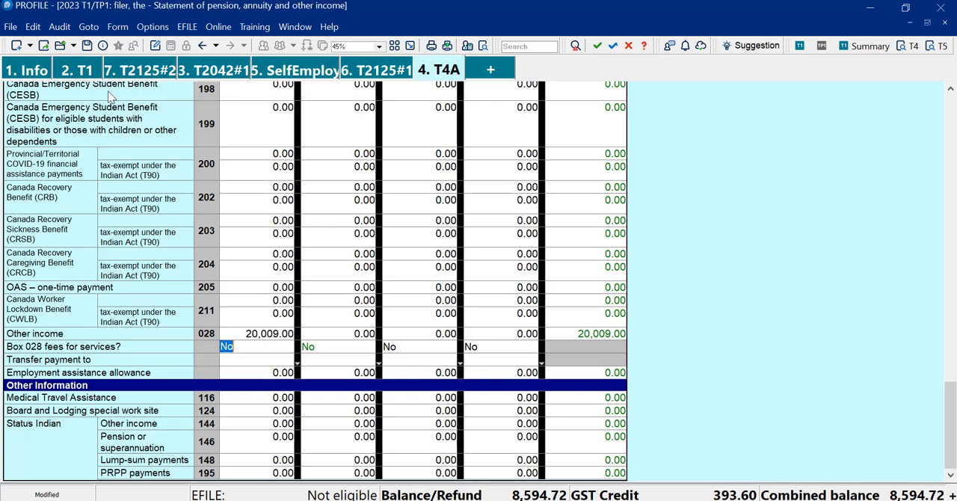
Check other income line 13000 on the T1 jacket and open the OtherIncome schedule behind it
left_click(79, 70)
scroll(428, 252, "up", 3)
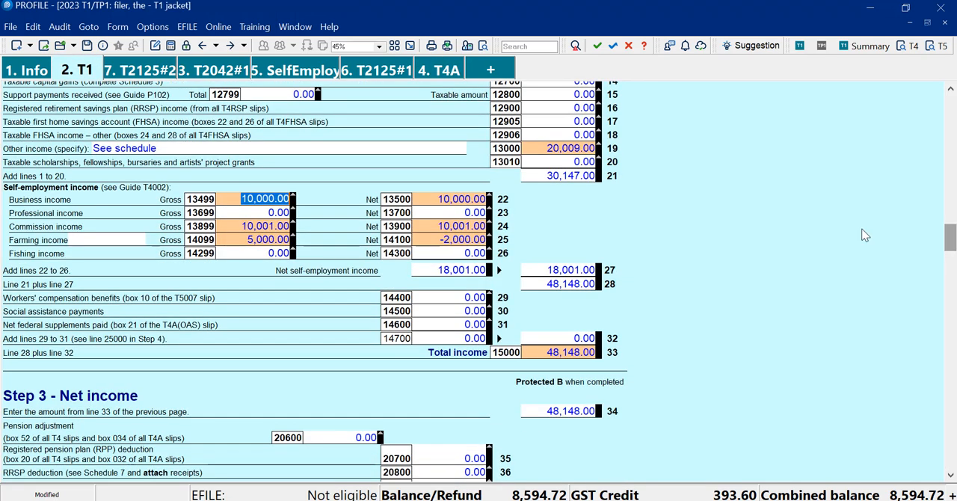
left_click(568, 148)
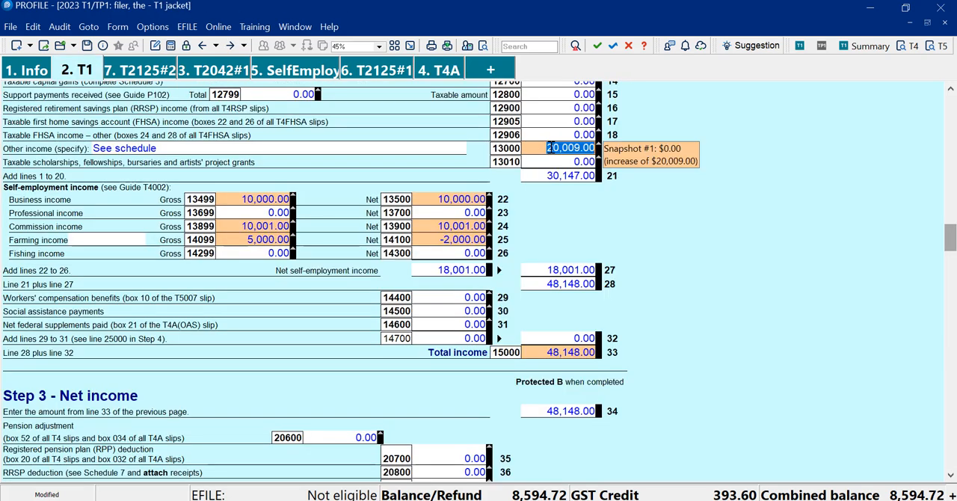
right_click(550, 148)
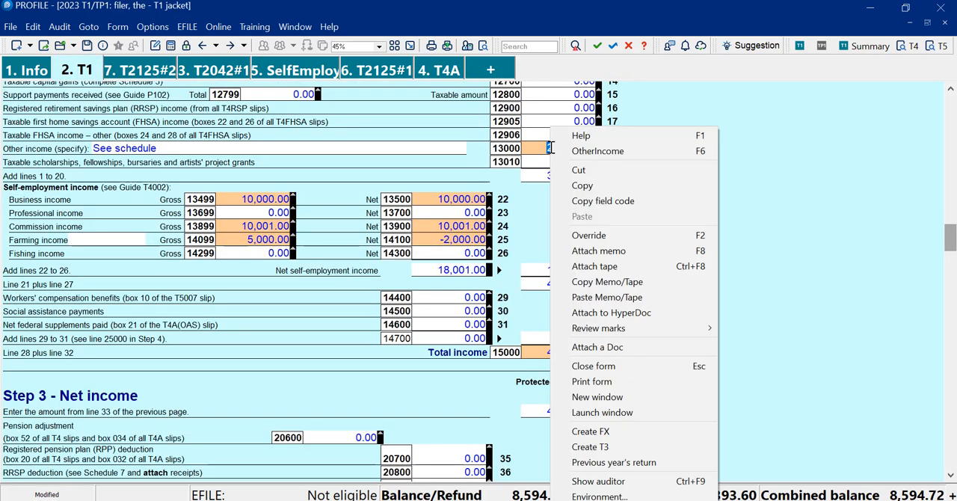
left_click(587, 151)
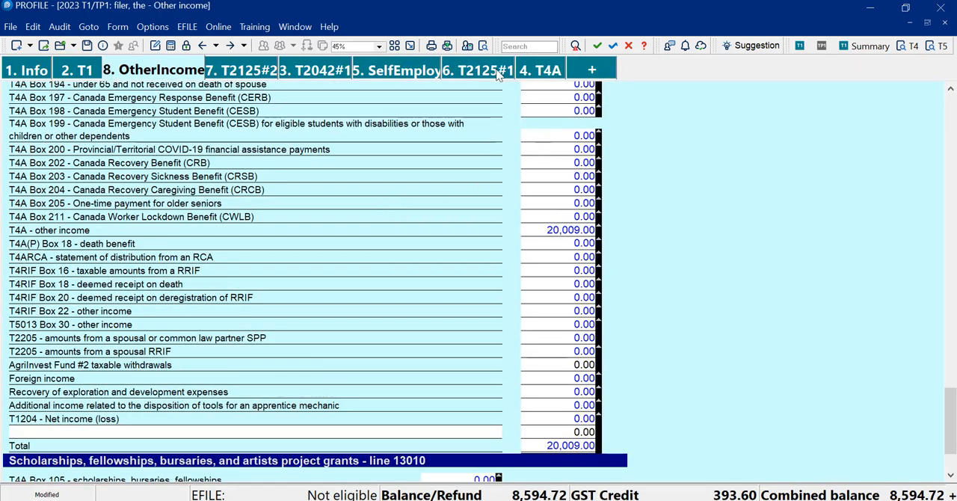
Trace the T4A other income amount on the OtherIncome schedule back to its source T4A slip
left_click(570, 229)
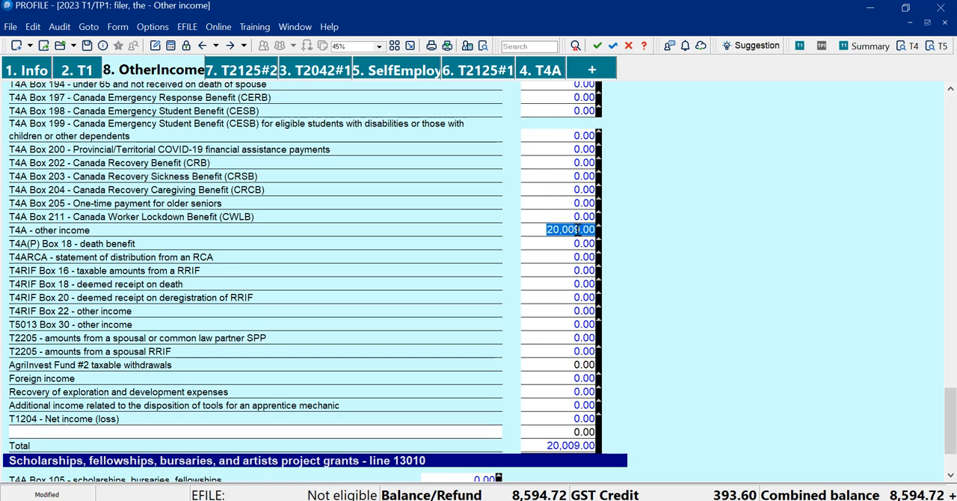
right_click(578, 228)
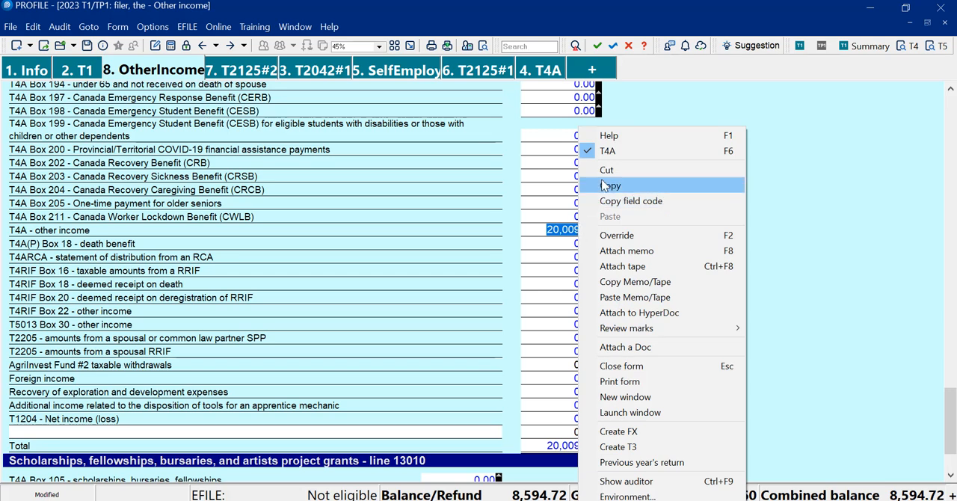
left_click(620, 156)
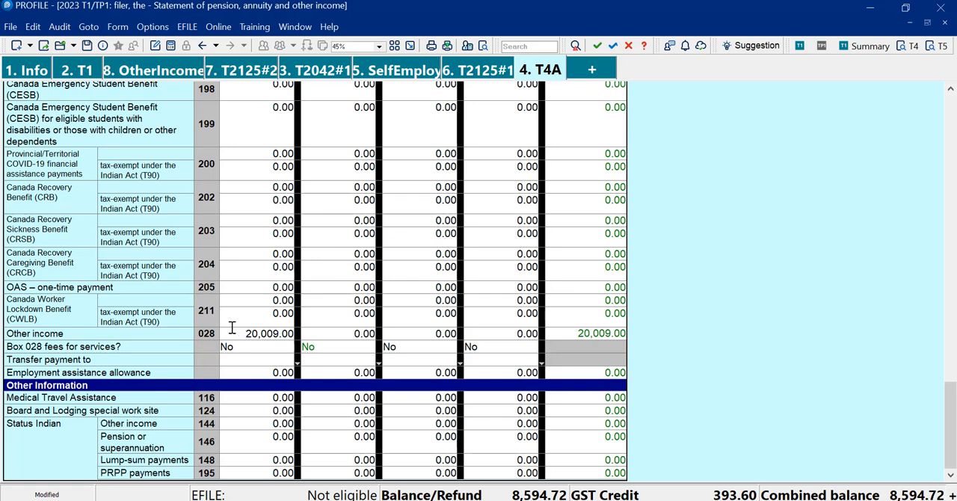
Mark slip #1's box 028 as fees for services transferred to T2125 #1, and check the fees line on that form
left_click(248, 345)
key("y")
left_click(270, 360)
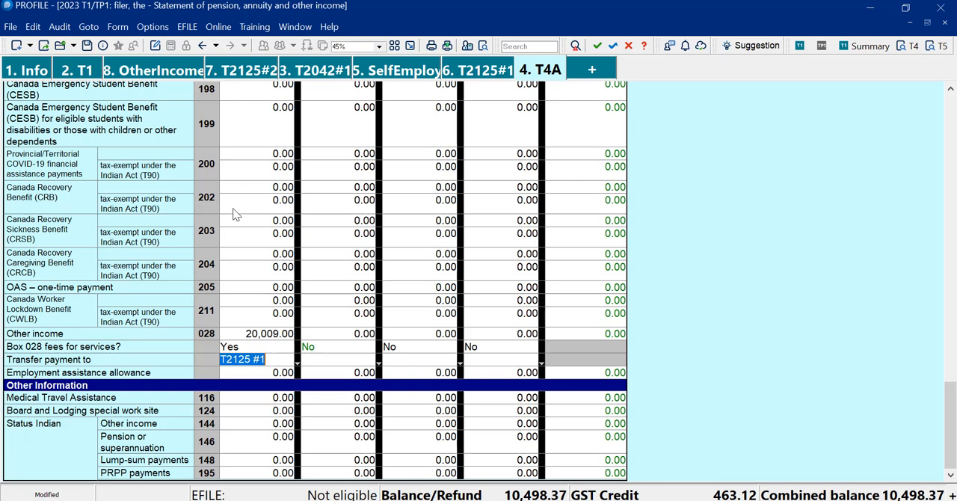
left_click(465, 71)
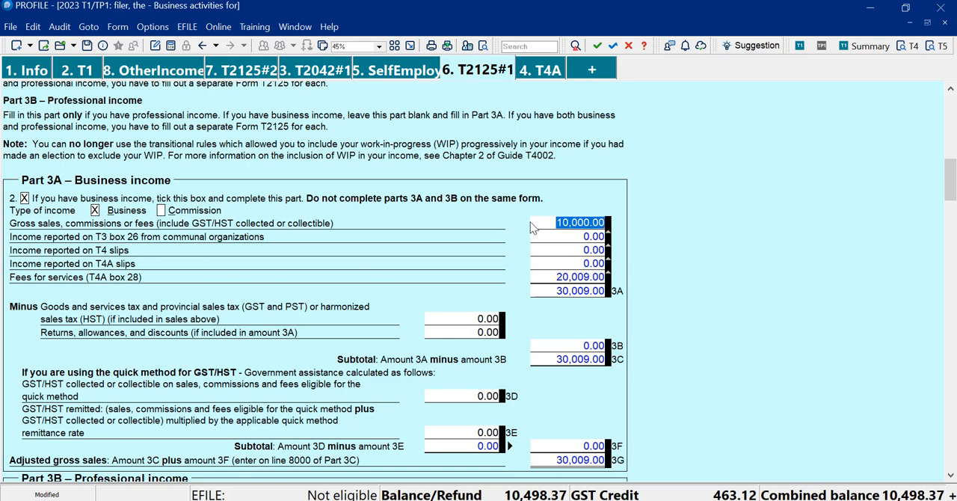
left_click(590, 275)
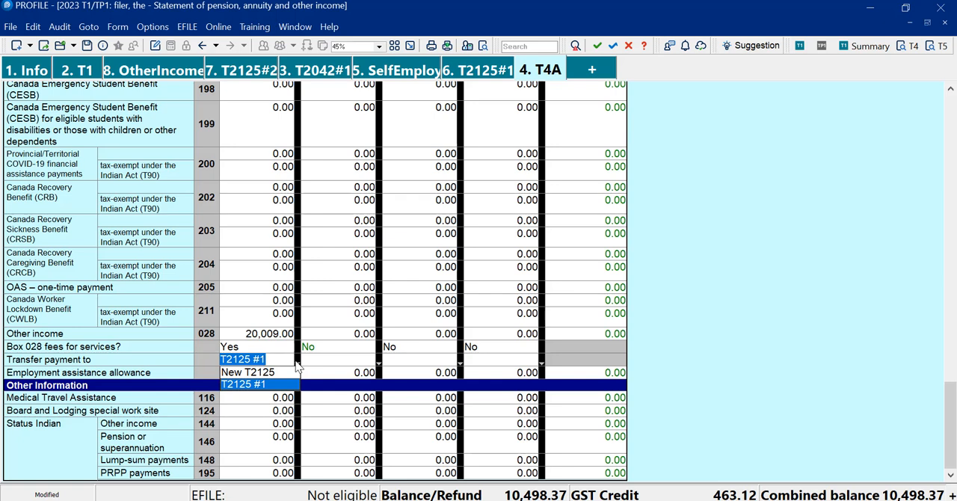
Redirect slip #1's box 028 payment to a new T2125 and open the self-employment form
left_click(275, 372)
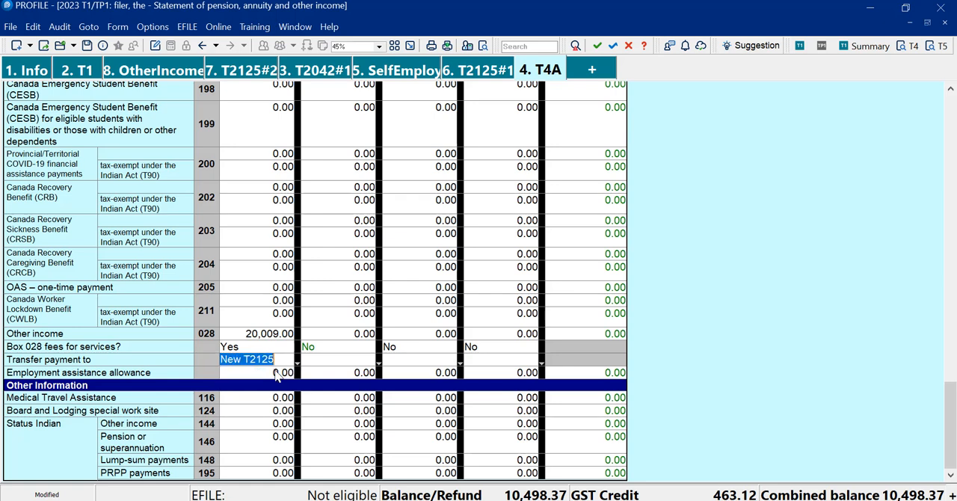
left_click(258, 372)
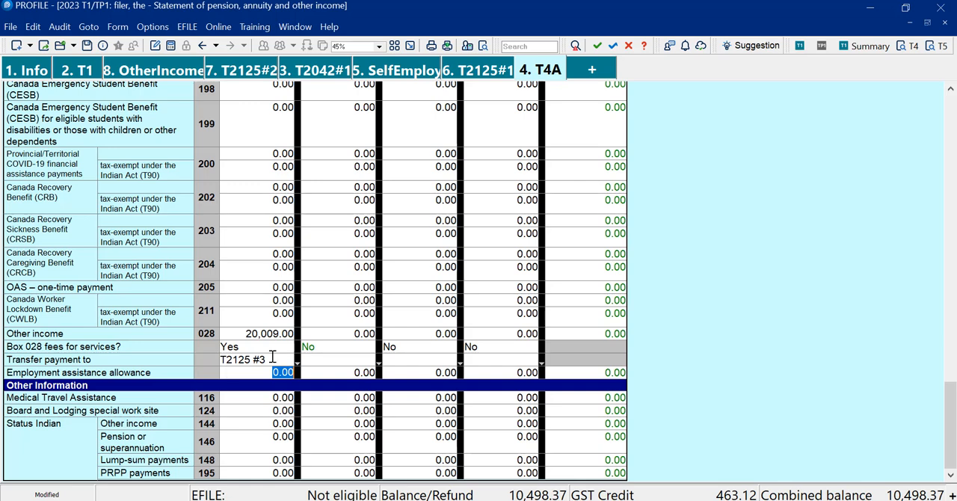
left_click(417, 74)
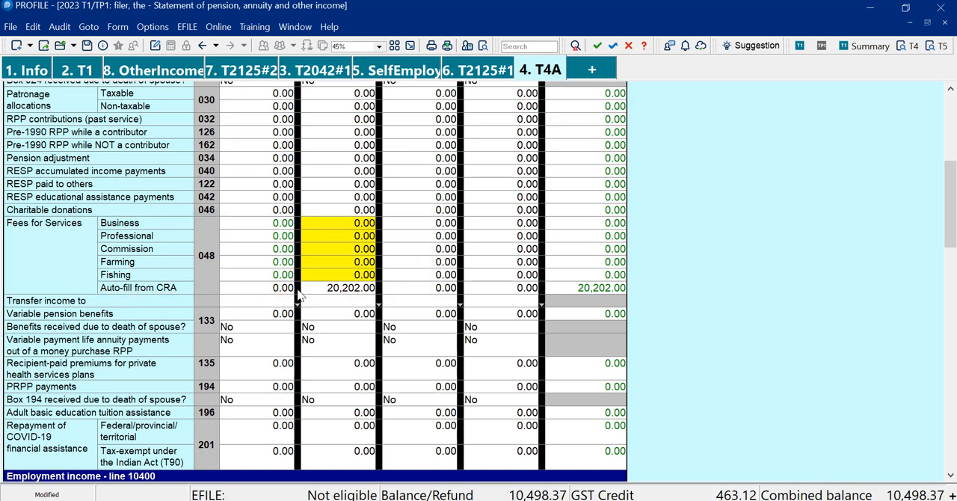
Move the 20,202 in slip #2's box 048 from the Auto-fill from CRA line to Business fees for services
left_click(321, 289)
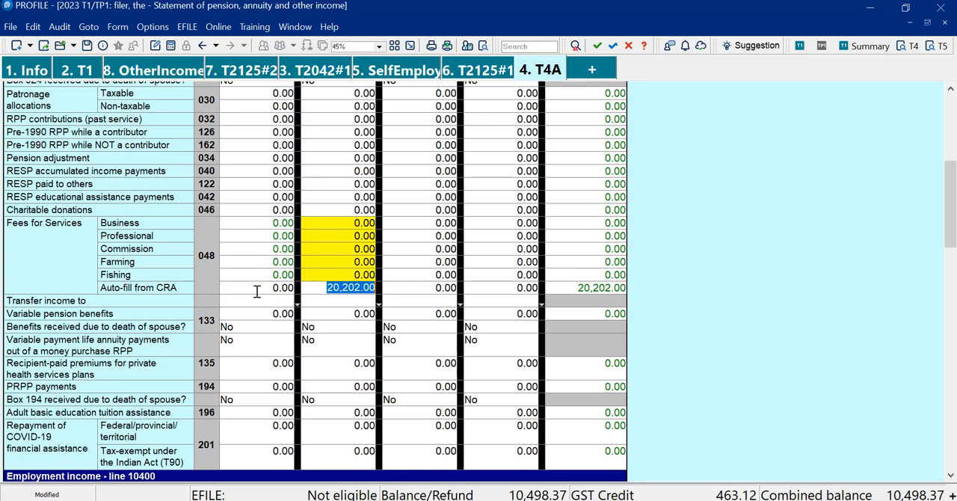
right_click(330, 290)
left_click(374, 151)
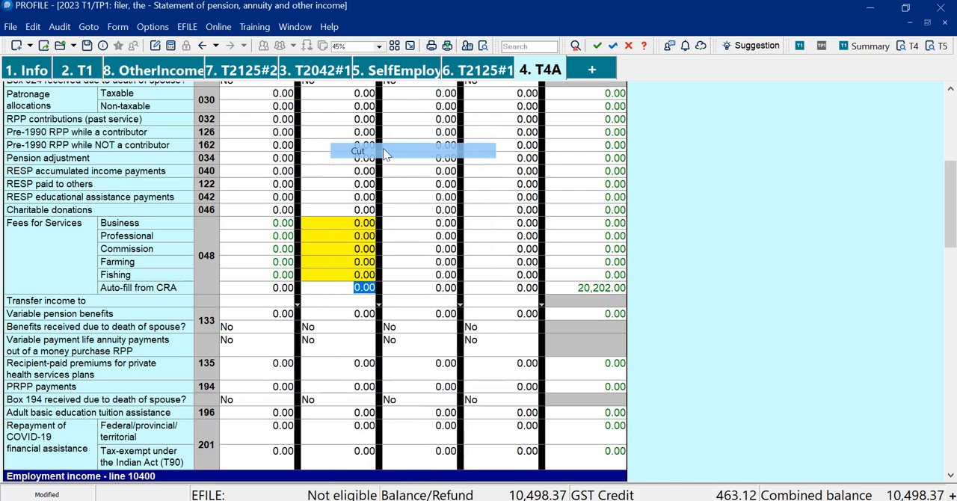
left_click(347, 223)
key("ctrl+v")
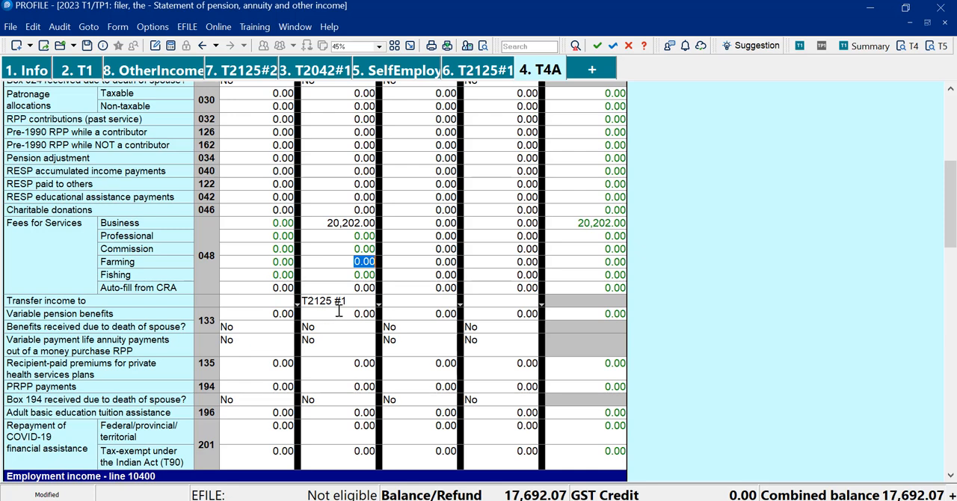
Move slip #2's box 048 amount of 20,202 from Business to Commission fees for services
left_click(352, 223)
right_click(355, 223)
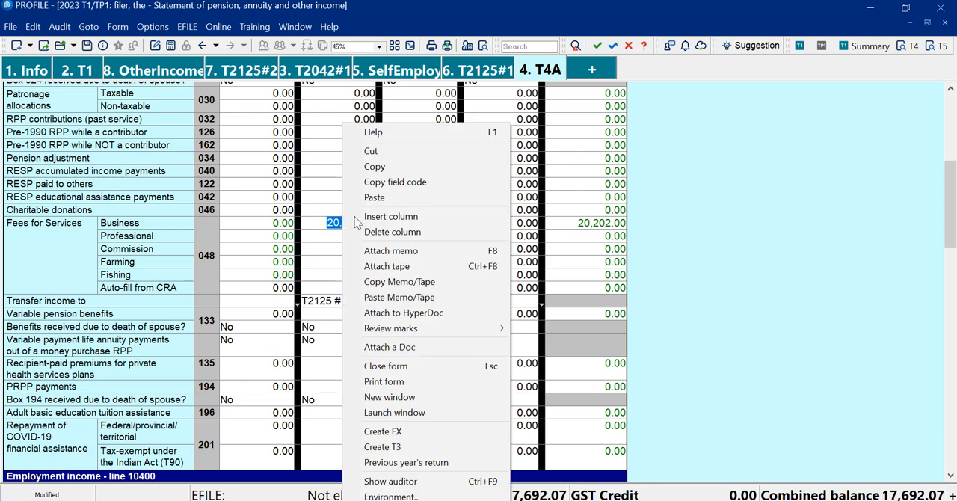
left_click(388, 150)
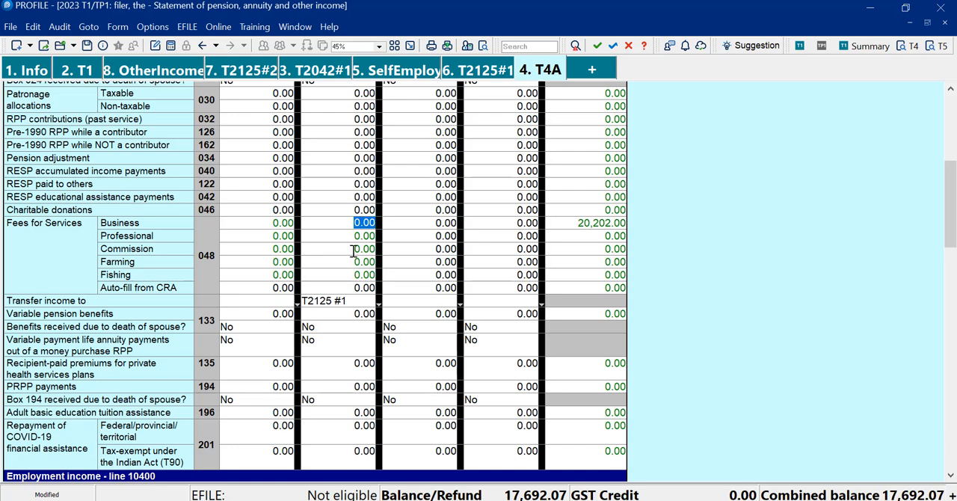
left_click(354, 252)
right_click(353, 251)
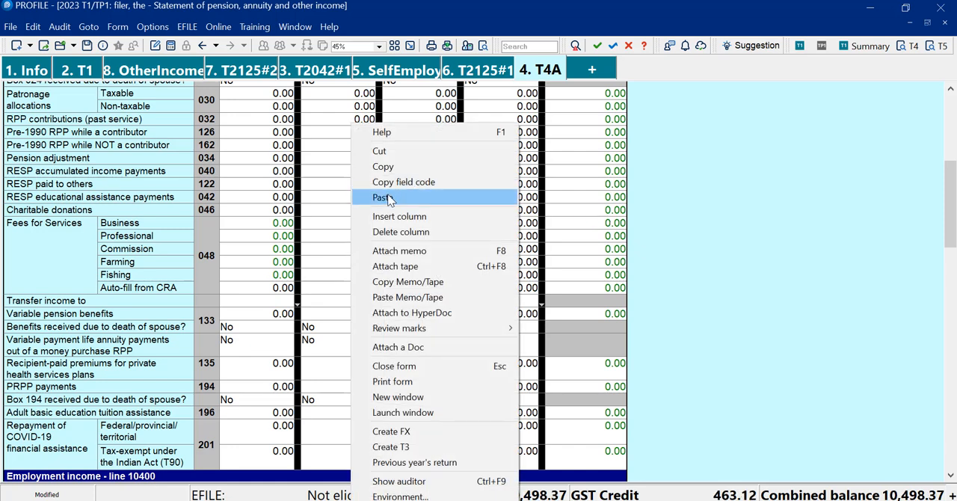
left_click(388, 198)
Move slip #2's box 048 amount of 20,202 from Commission to Professional fees, with the income transferred to T2125 #4
right_click(356, 249)
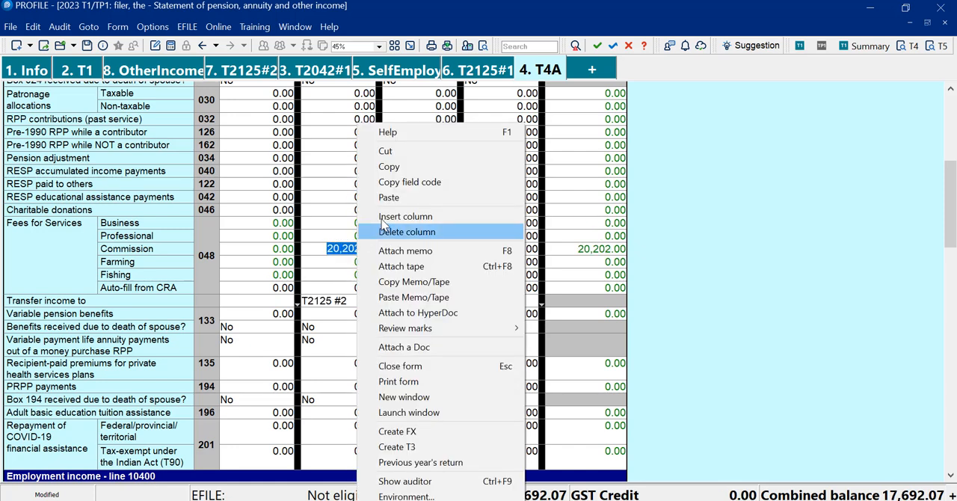
left_click(386, 151)
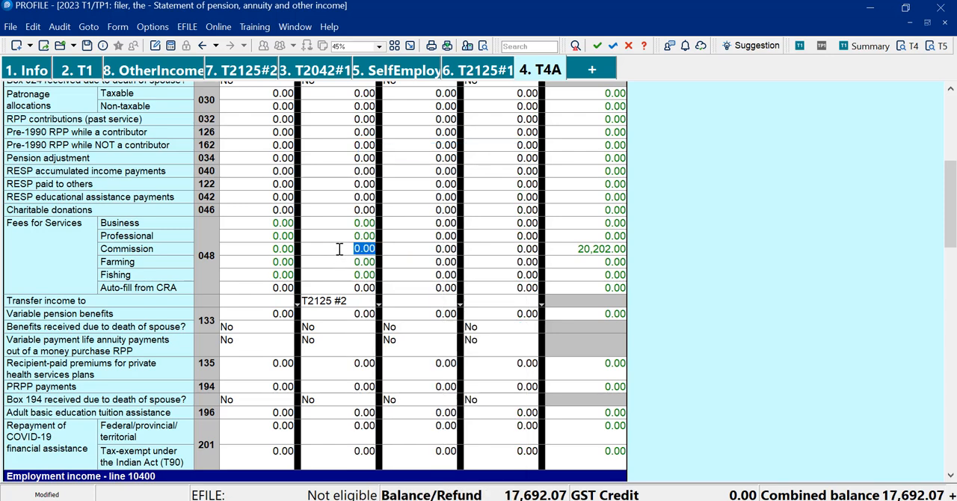
right_click(341, 238)
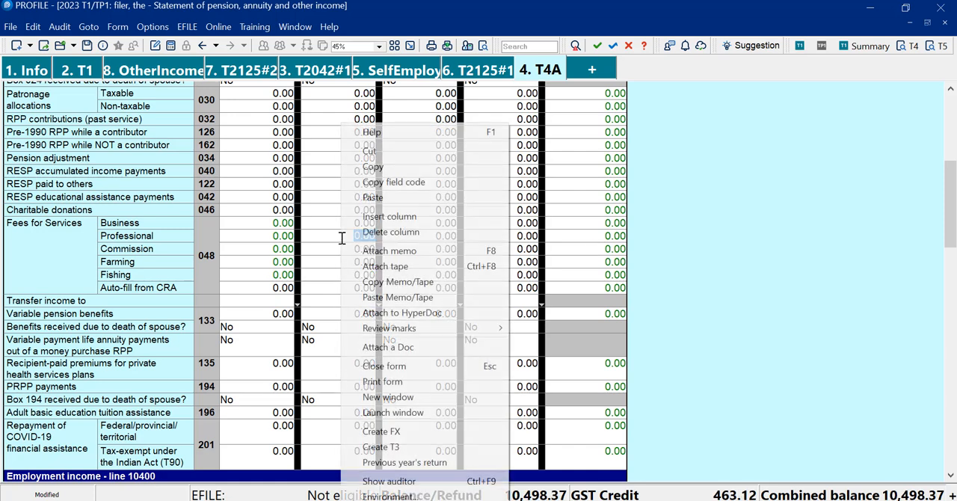
left_click(384, 199)
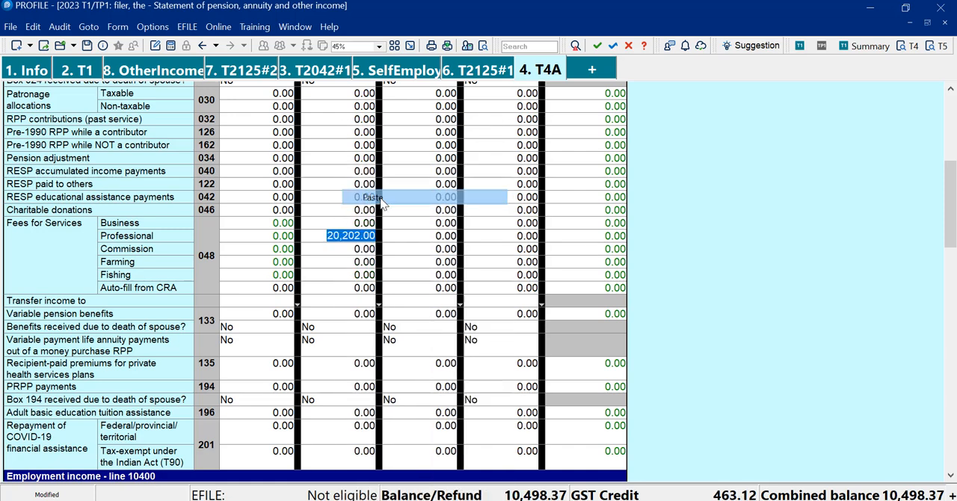
left_click(368, 302)
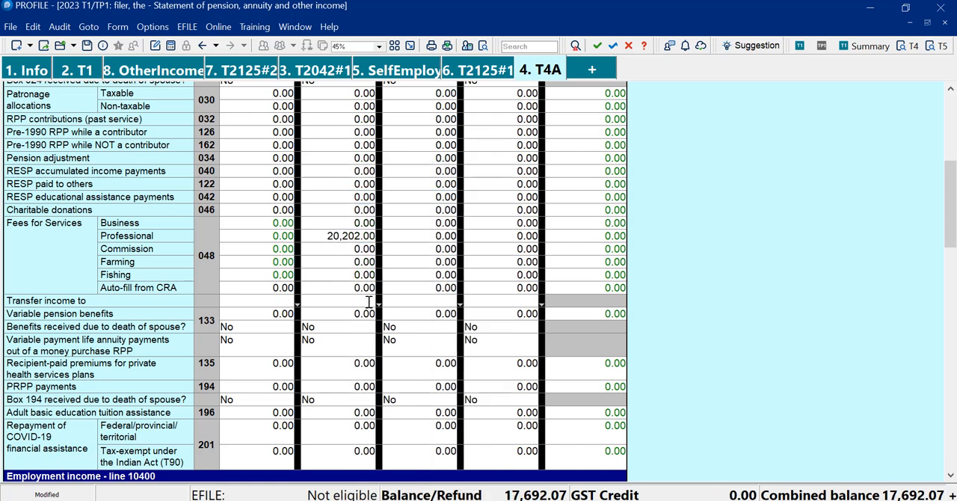
left_click(324, 302)
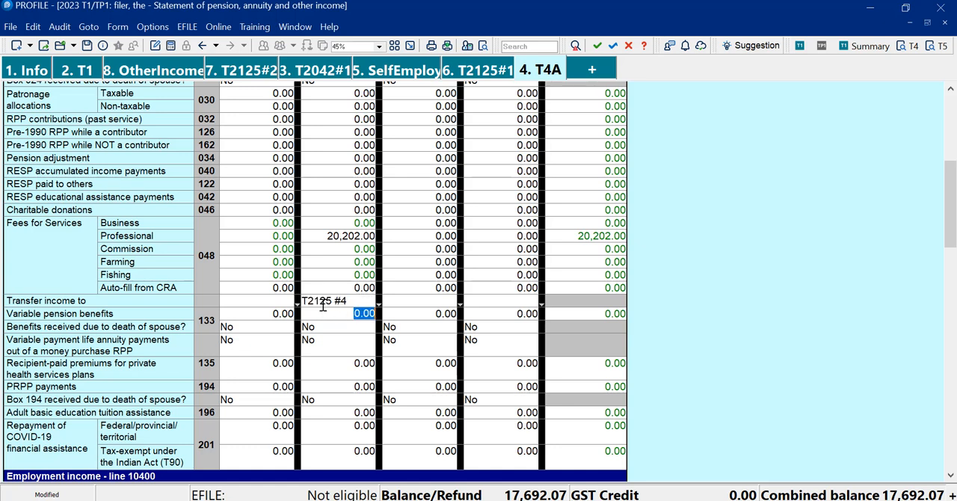